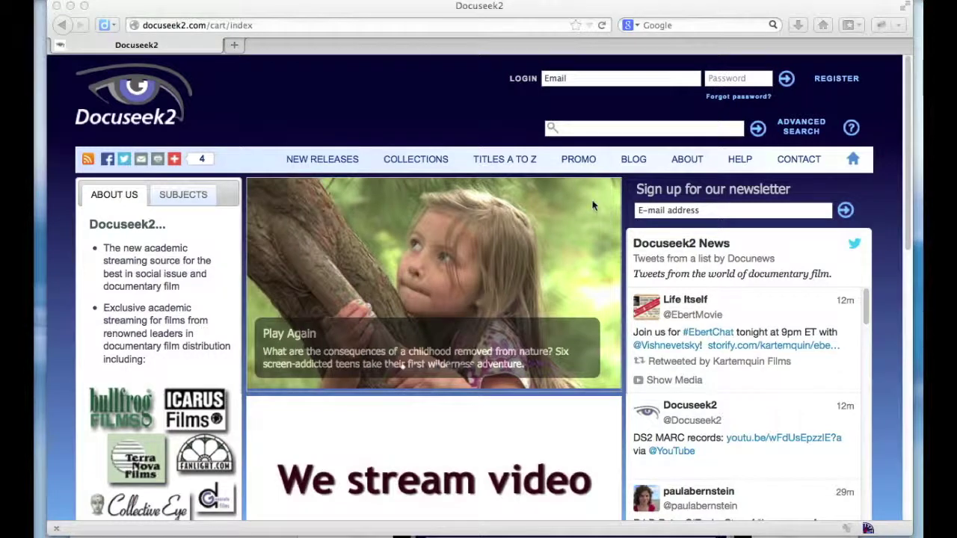
# Browse the Aging, Anthropology and Architecture promo flyers and bring up the Anthropology flyer's link options
pyautogui.click(578, 160)
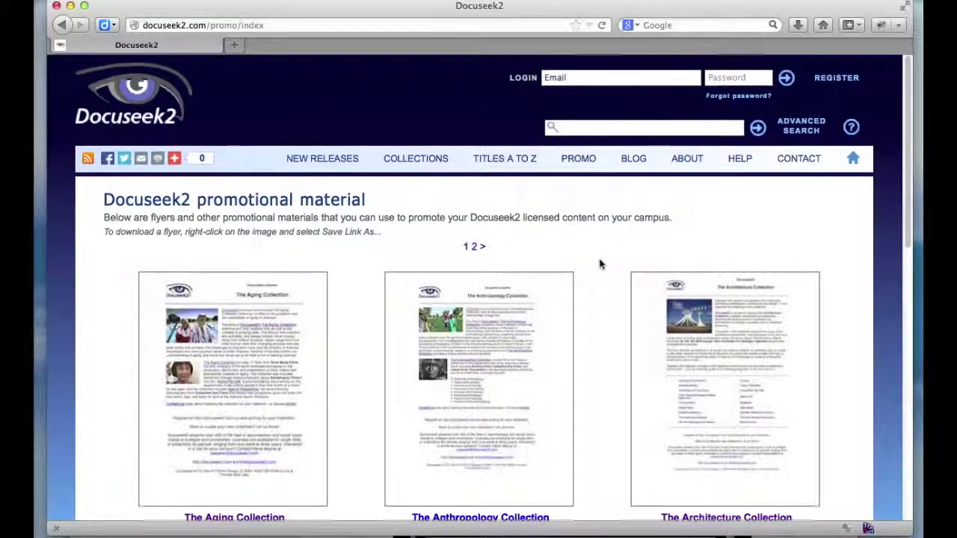
pyautogui.scroll(-2, 598, 263)
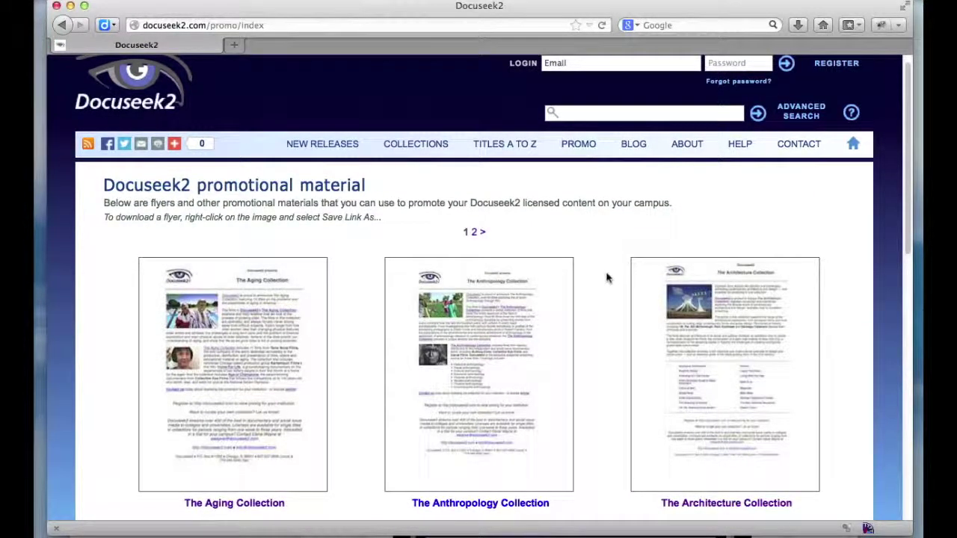
pyautogui.scroll(-5, 606, 280)
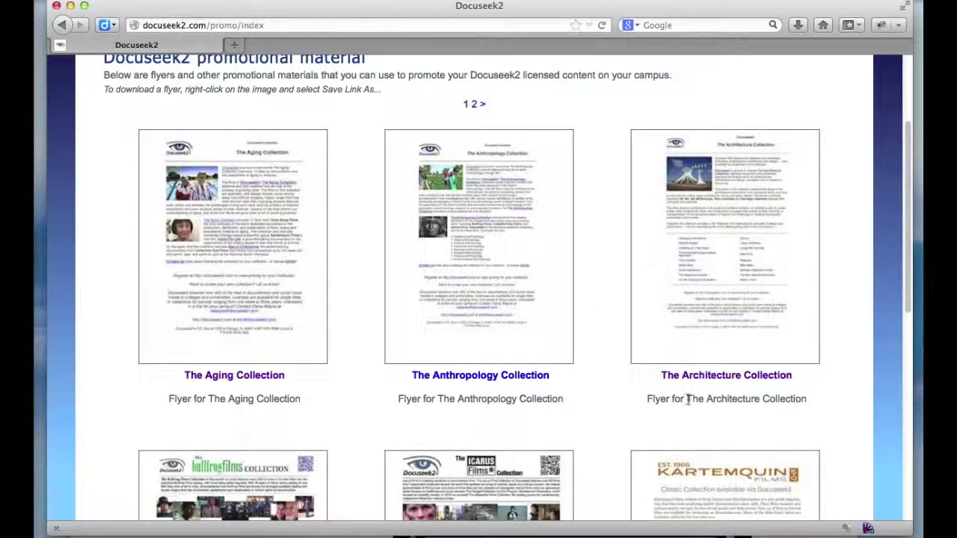
pyautogui.scroll(-5, 647, 399)
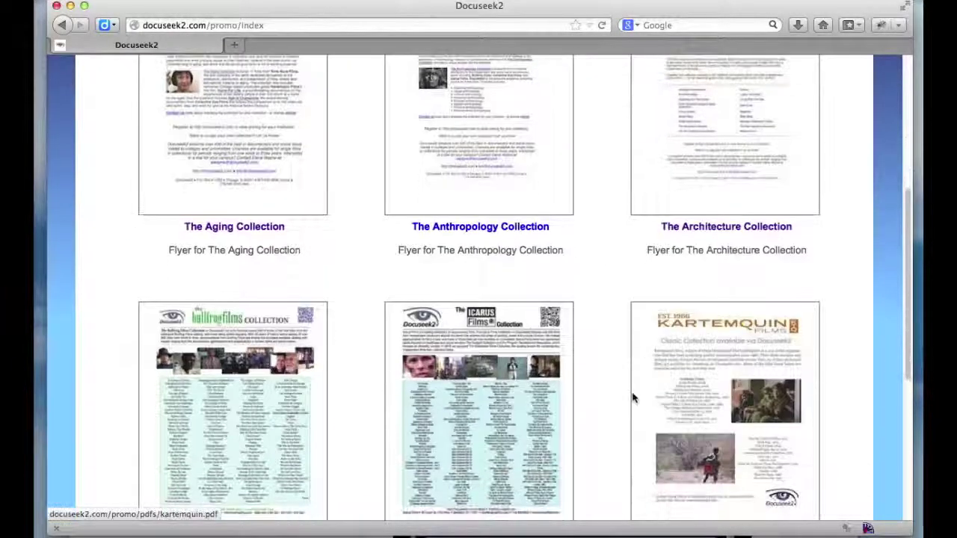
pyautogui.scroll(-1, 617, 390)
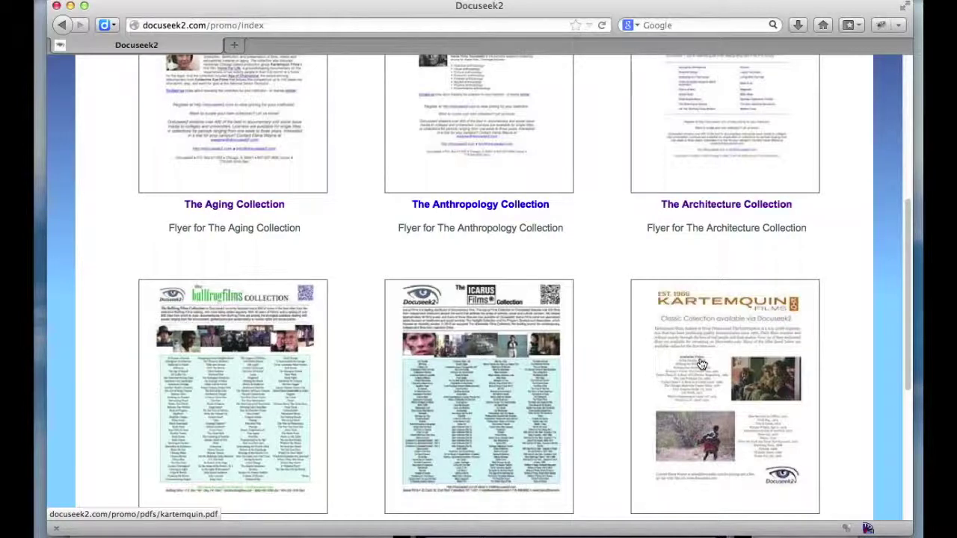
pyautogui.scroll(5, 700, 364)
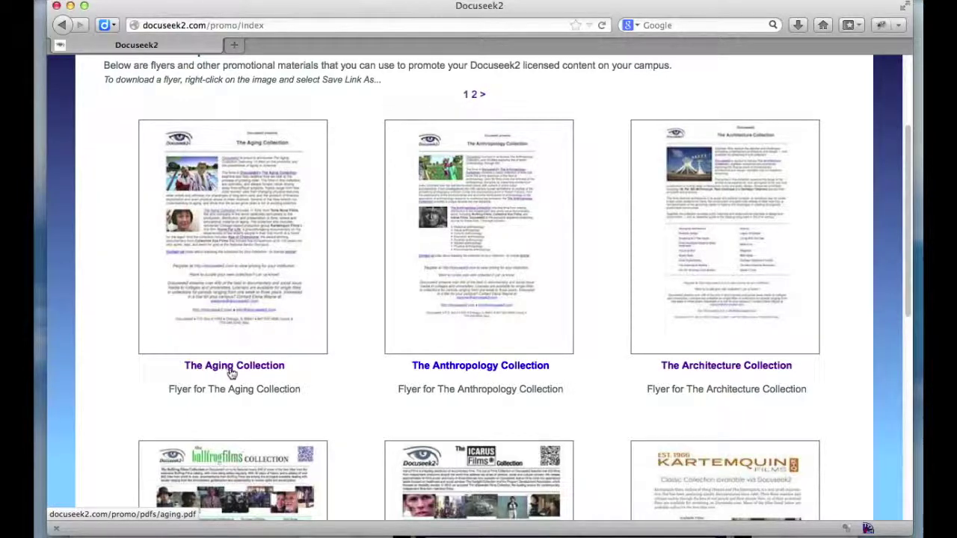
pyautogui.rightClick(466, 282)
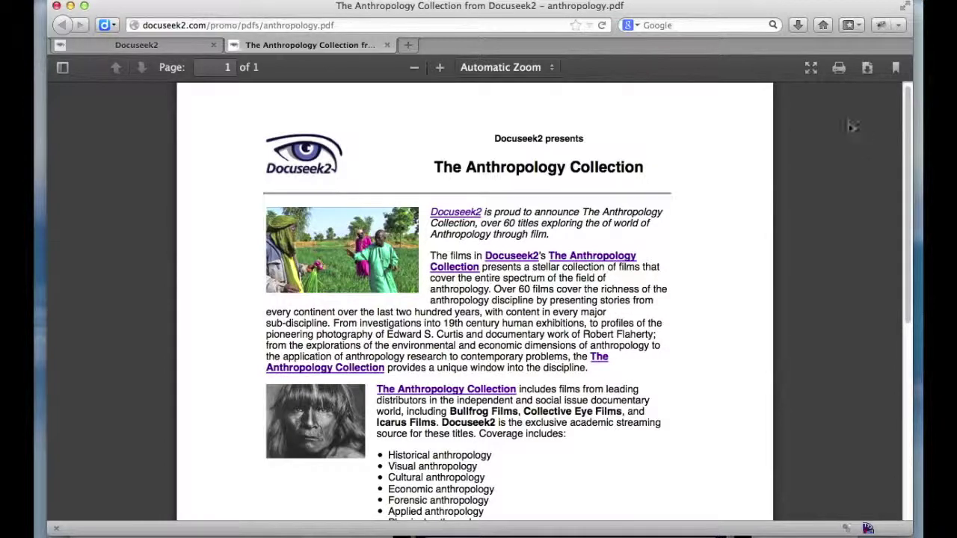
# Return to the Docuseek2 promotional material tab, keeping the Anthropology flyer PDF open
pyautogui.click(136, 45)
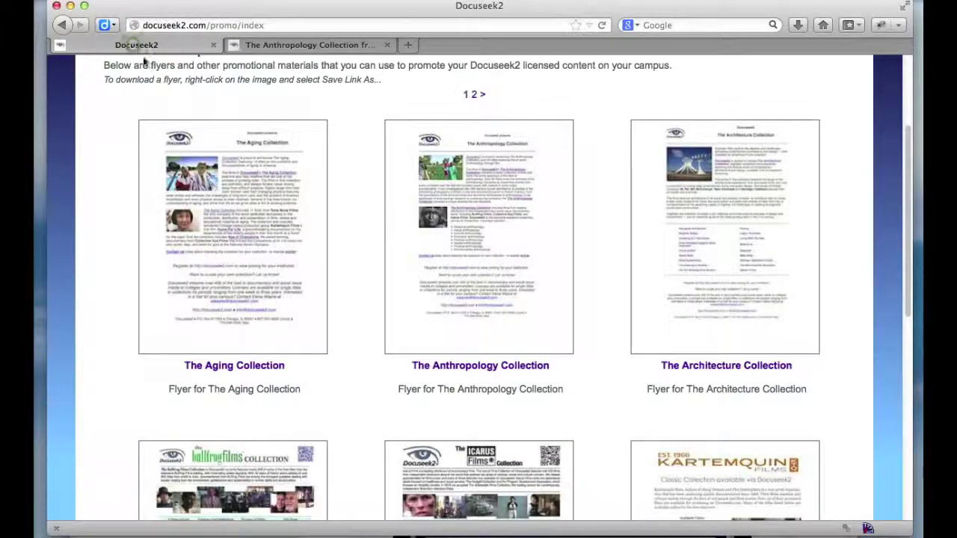
pyautogui.rightClick(494, 225)
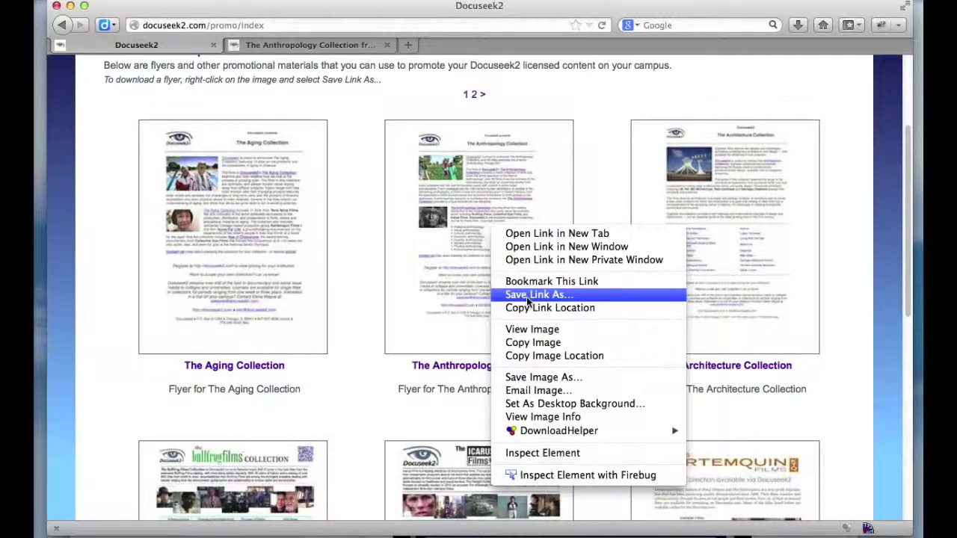
pyautogui.click(370, 278)
pyautogui.scroll(4, 372, 278)
pyautogui.scroll(1, 372, 279)
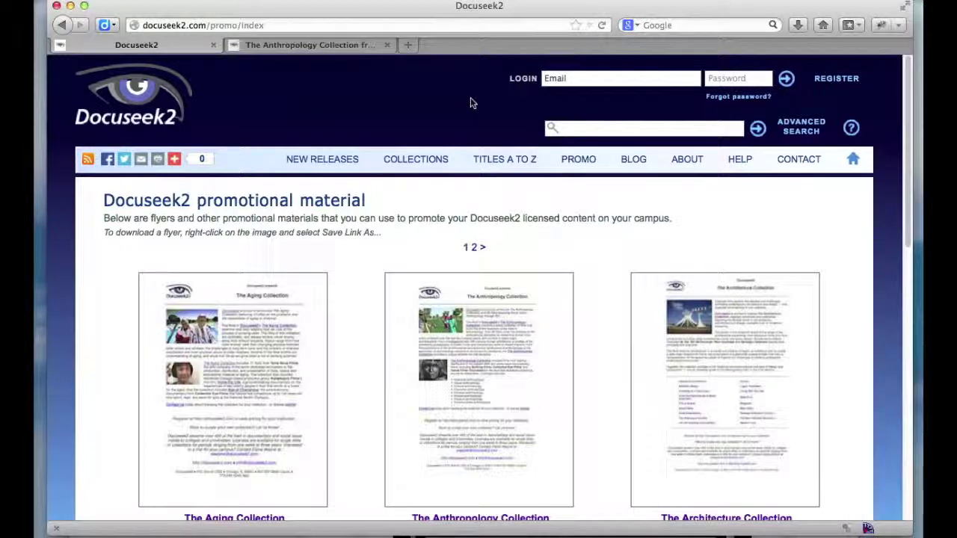
# Log in with the saved account email and password, then start emailing the Architecture Collection flyer PDF
pyautogui.click(569, 79)
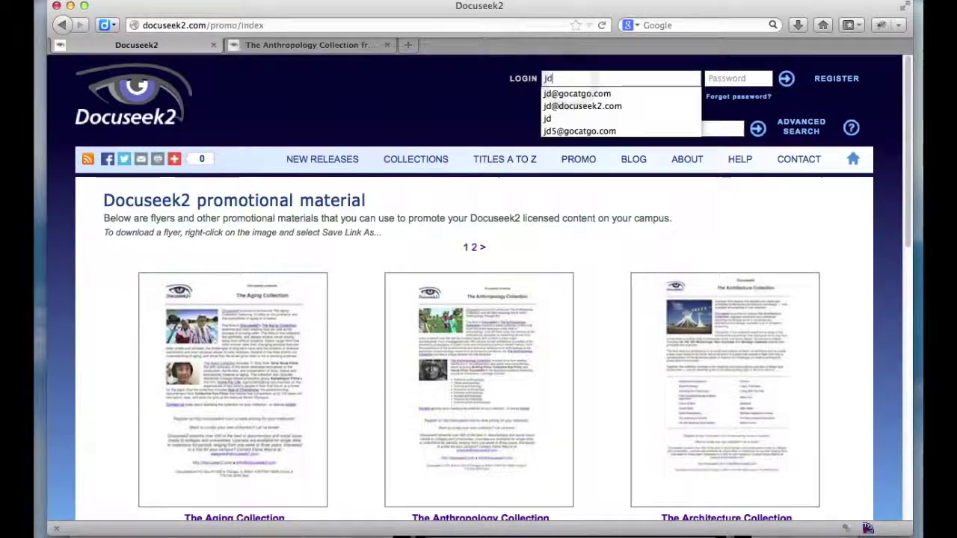
pyautogui.press('Tab')
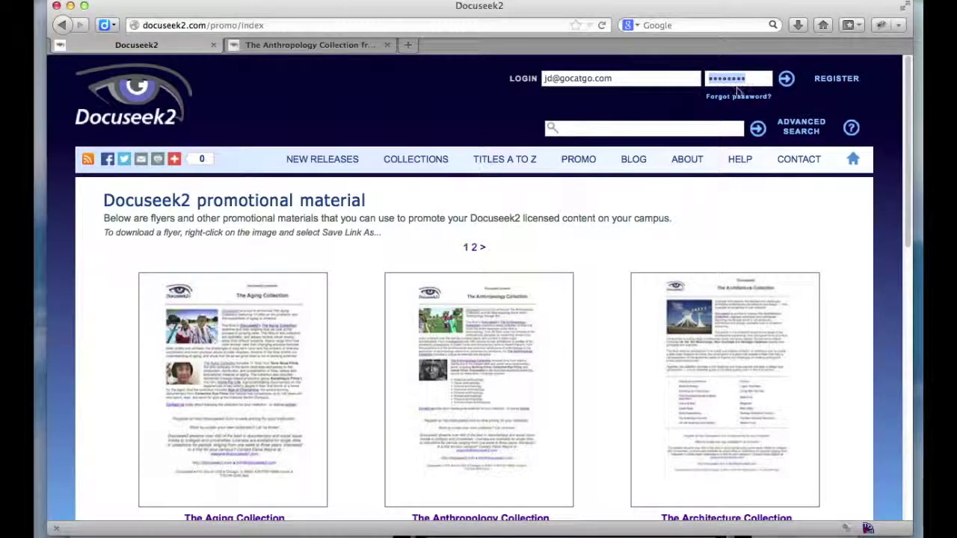
pyautogui.click(785, 79)
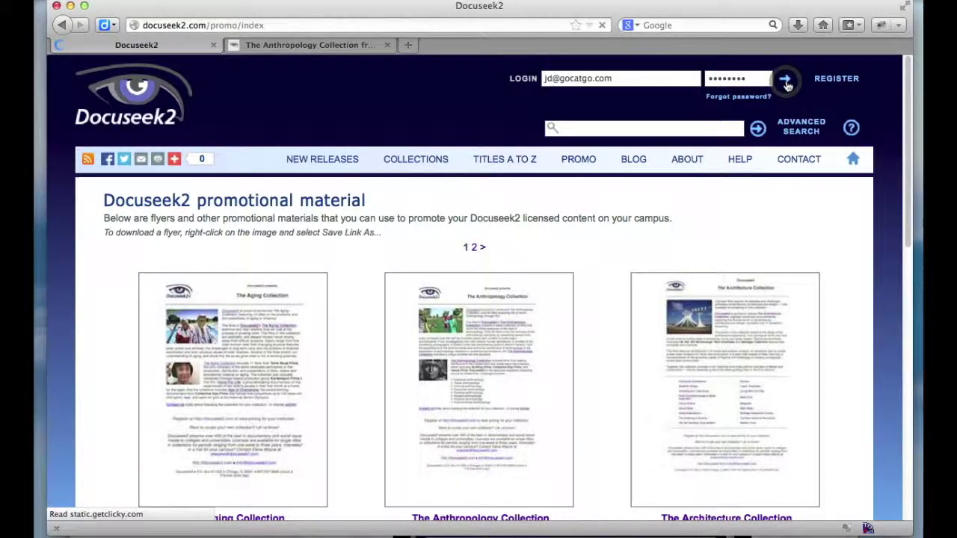
pyautogui.scroll(-3, 499, 219)
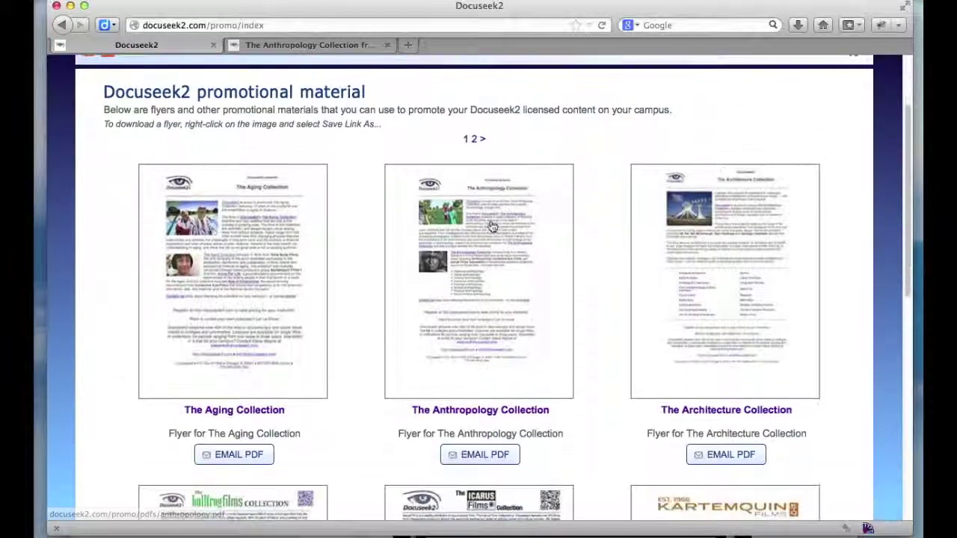
pyautogui.click(728, 456)
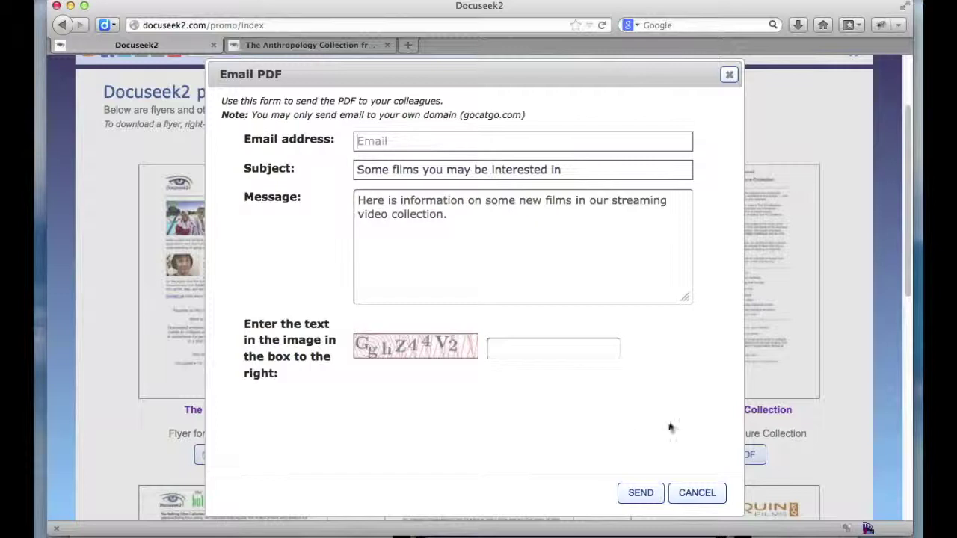
# Enter the colleague's email address as the recipient
pyautogui.click(368, 144)
pyautogui.write('j')
pyautogui.press('BackSpace')
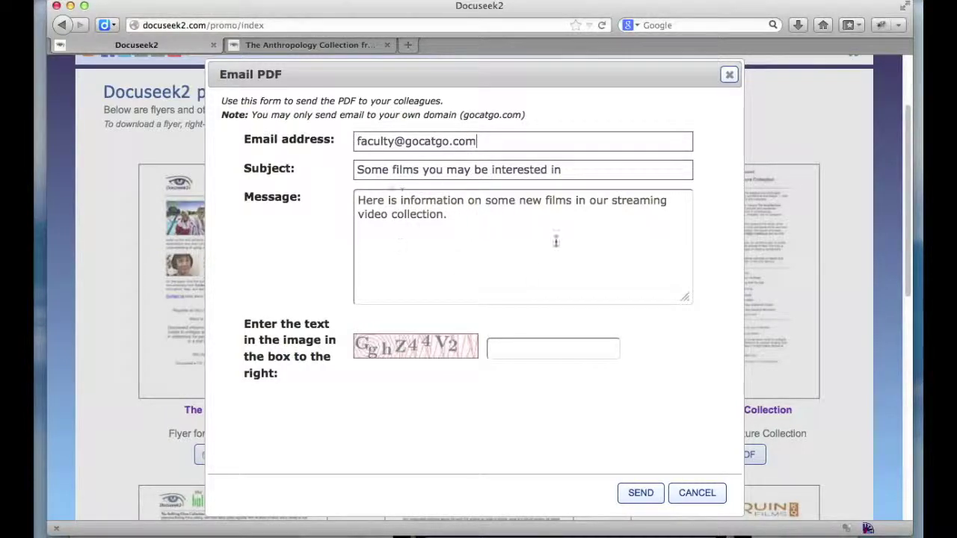
# Append 'I hope you find it of interest.' to the message and enter the verification text
pyautogui.click(465, 216)
pyautogui.write('I hope you find it of interest.')
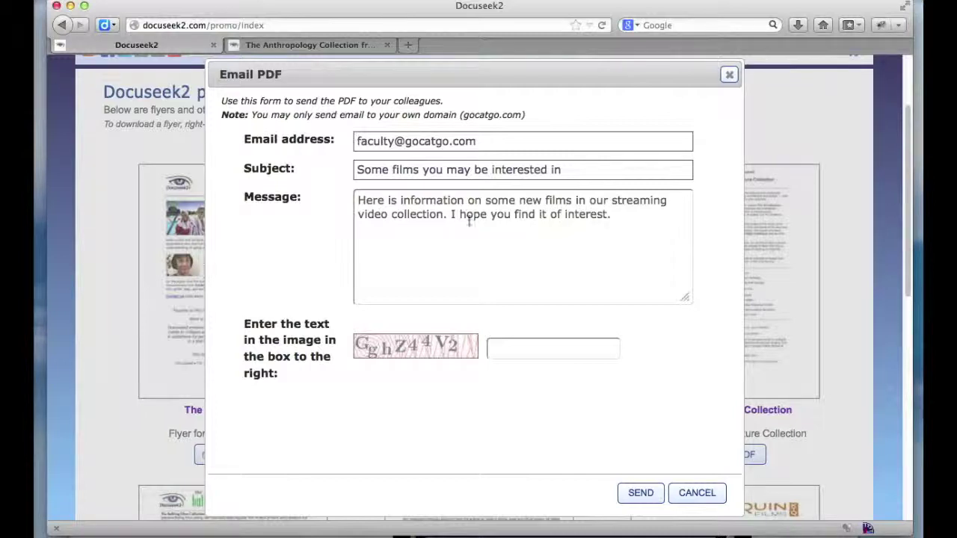
pyautogui.click(500, 350)
pyautogui.write('GghZ44V2')
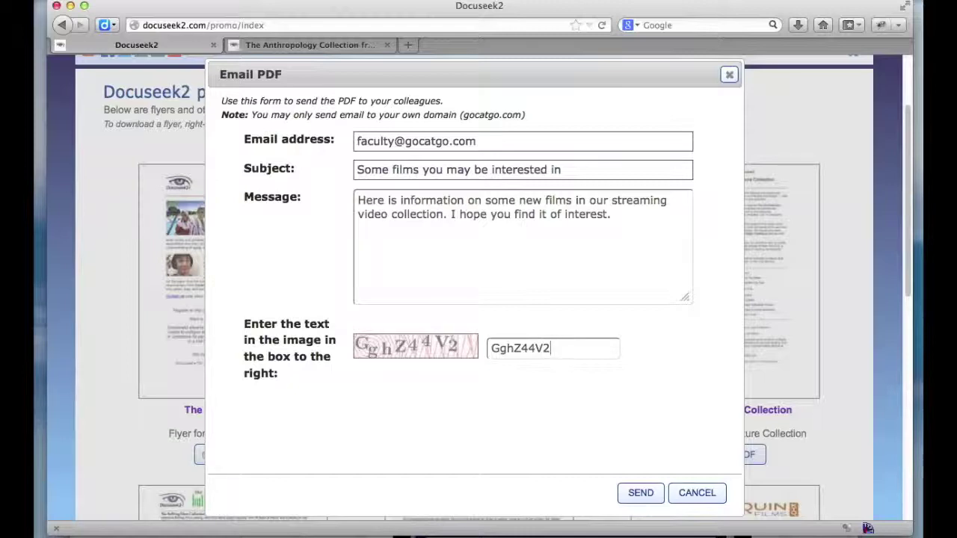
# Send the flyer email and dismiss the email-sent confirmation
pyautogui.click(647, 502)
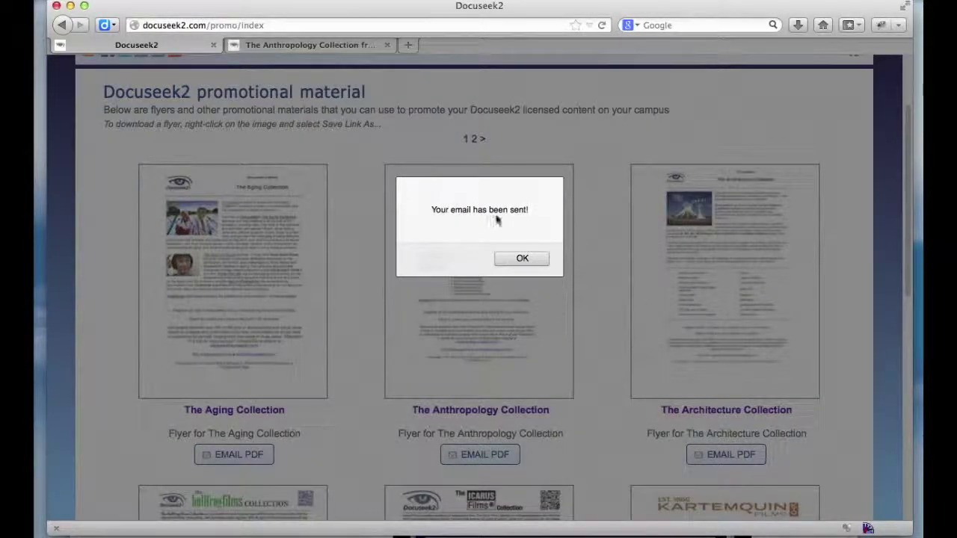
pyautogui.click(521, 259)
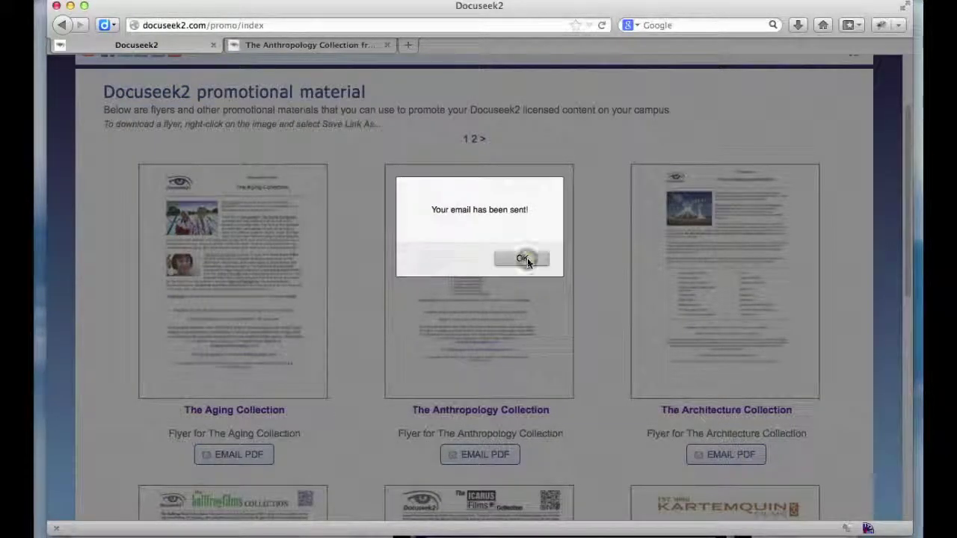
pyautogui.press('super+Tab')
pyautogui.press('super+Tab')
pyautogui.press('super+Tab')
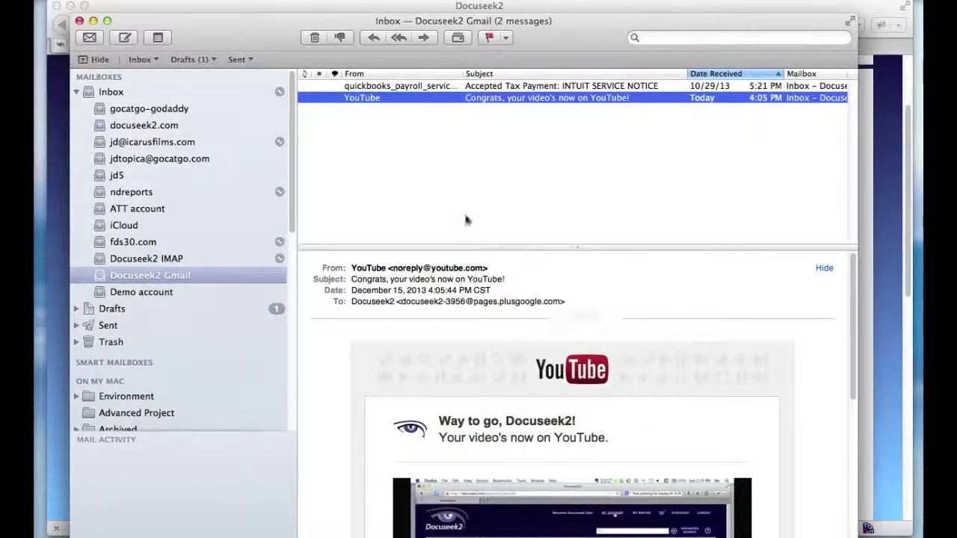
# Fetch new mail in the Demo account inbox, review the arrived flyer email, then return to the browser
pyautogui.click(153, 292)
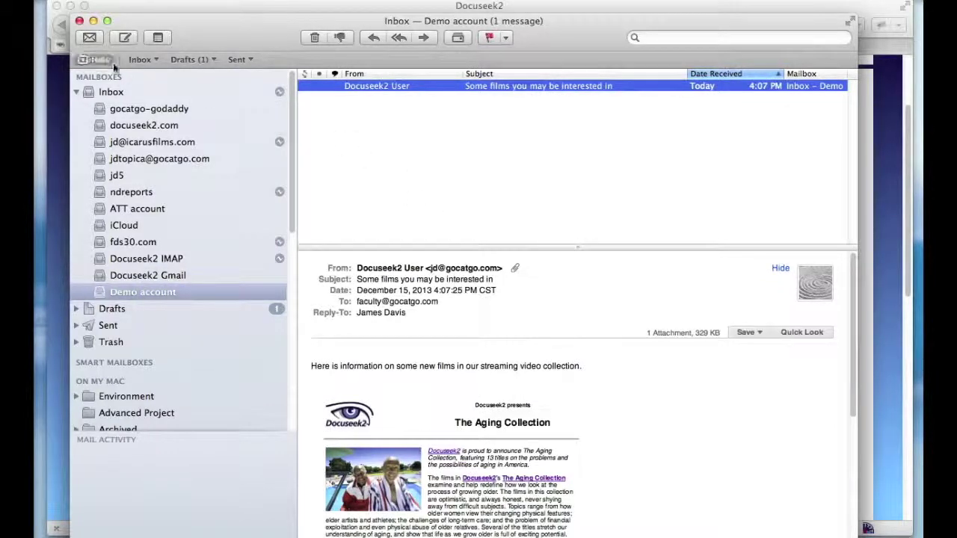
pyautogui.click(90, 38)
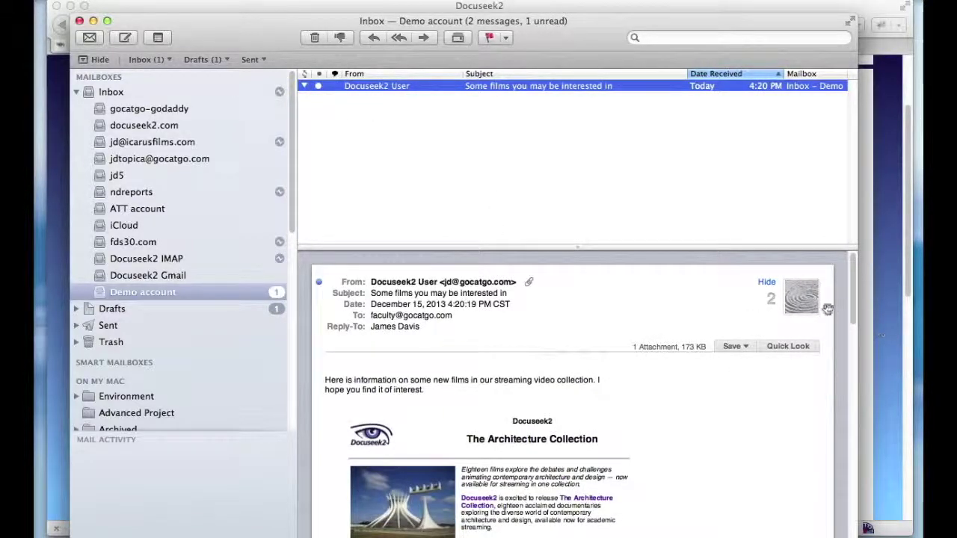
pyautogui.scroll(-3, 822, 314)
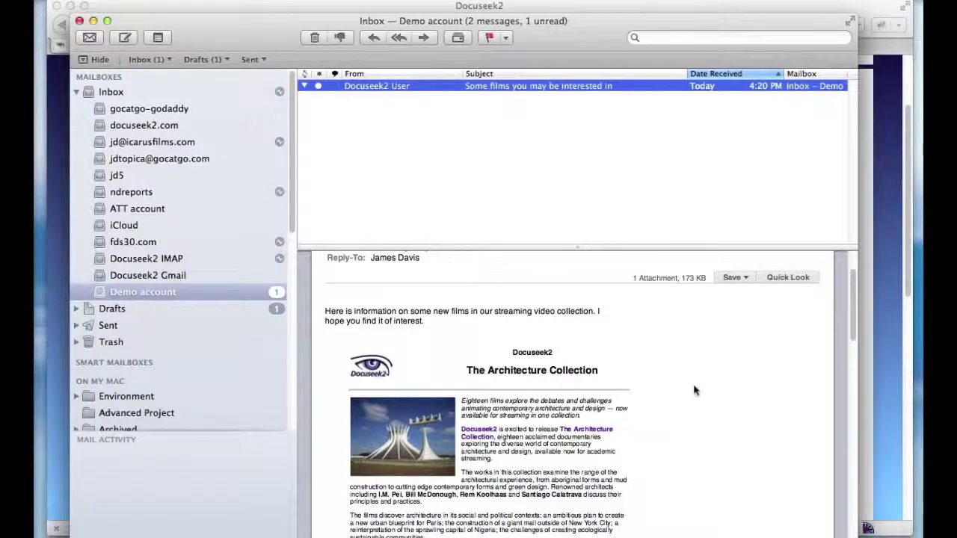
pyautogui.scroll(-3, 695, 387)
pyautogui.scroll(5, 787, 411)
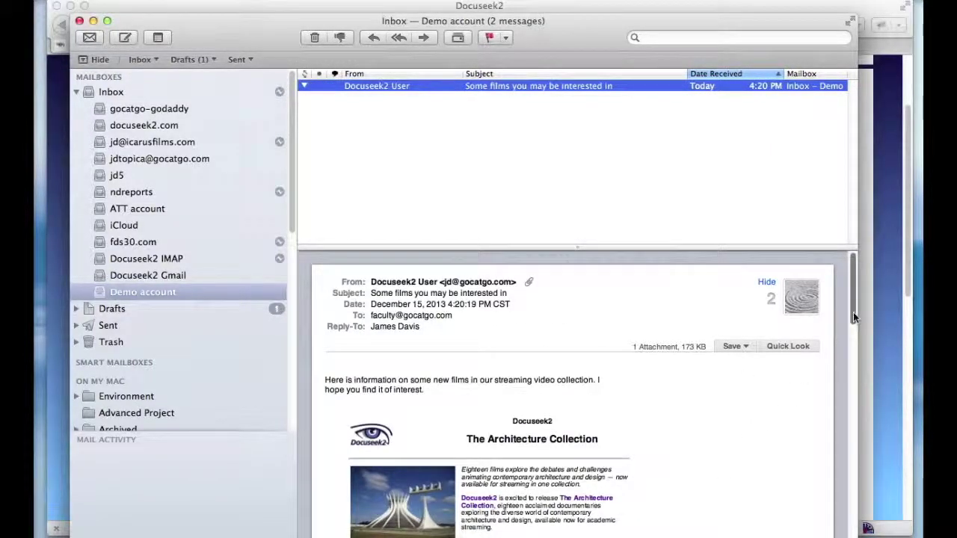
pyautogui.click(908, 232)
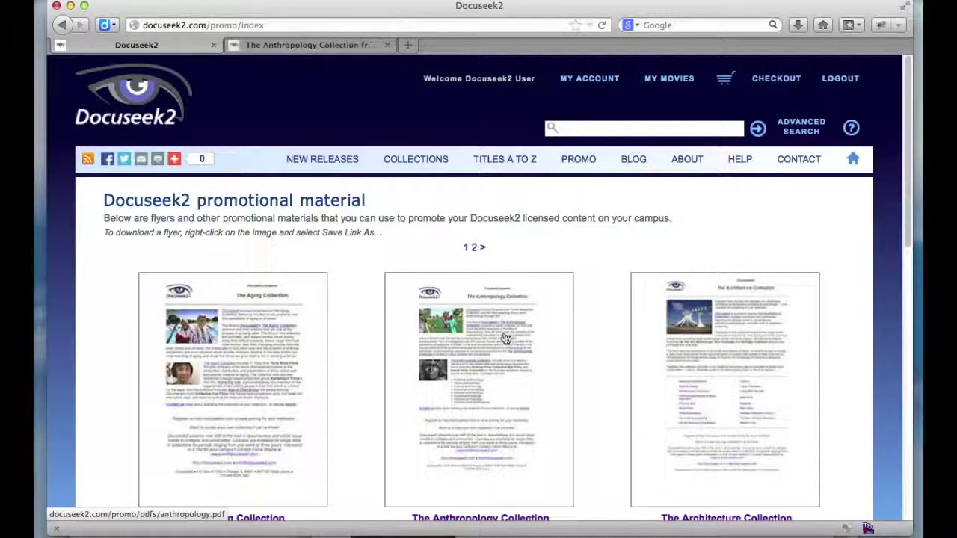
# Look over the promotional material page, then go to the Contact us page
pyautogui.scroll(-1, 580, 377)
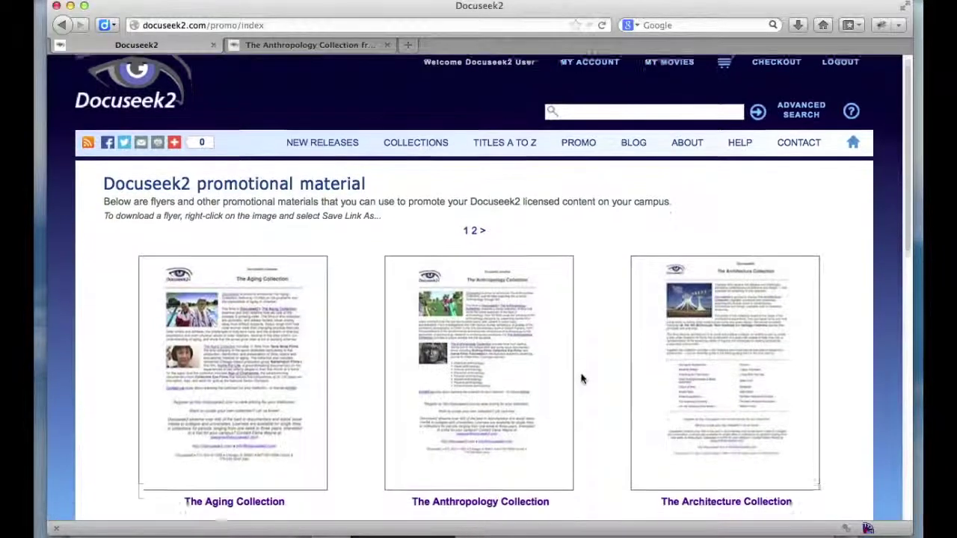
pyautogui.scroll(-4, 581, 378)
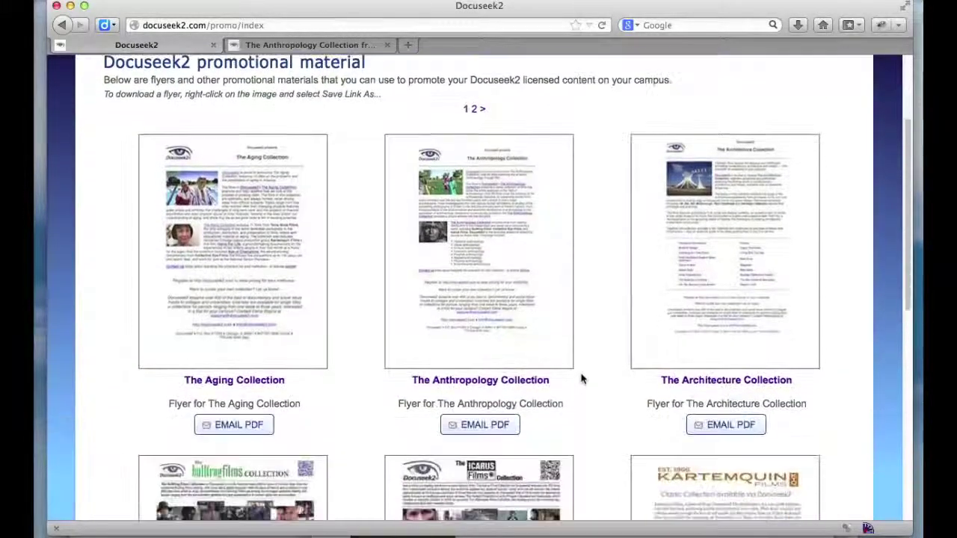
pyautogui.scroll(1, 596, 382)
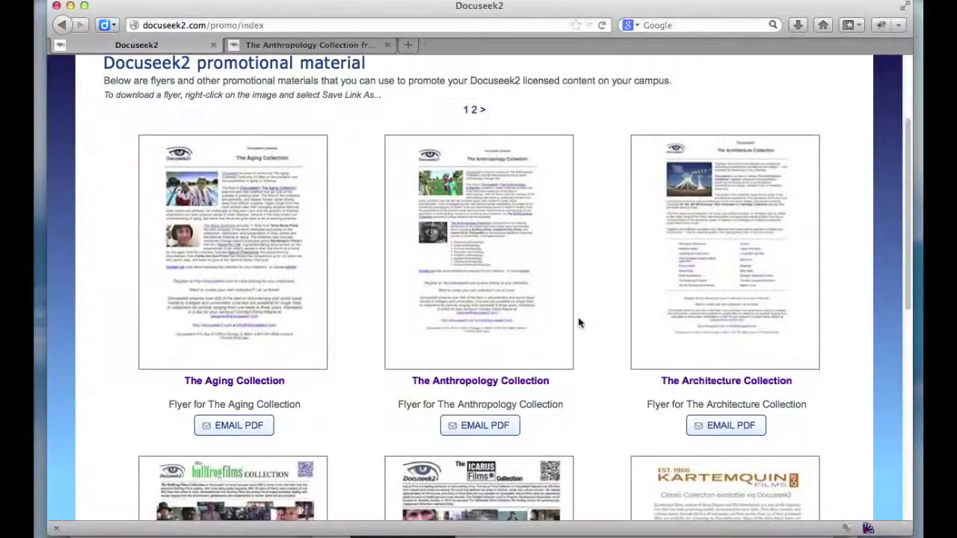
pyautogui.scroll(3, 578, 321)
pyautogui.scroll(2, 578, 321)
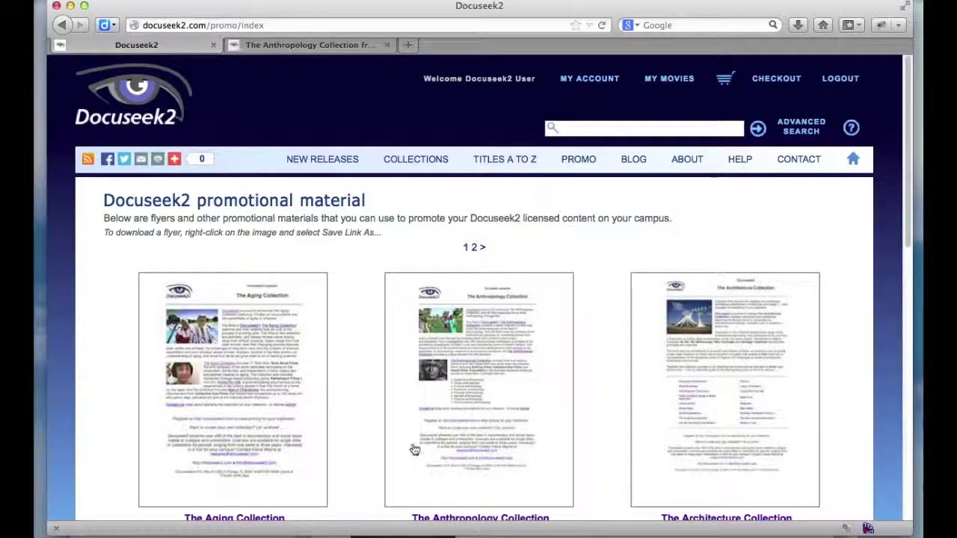
pyautogui.click(789, 163)
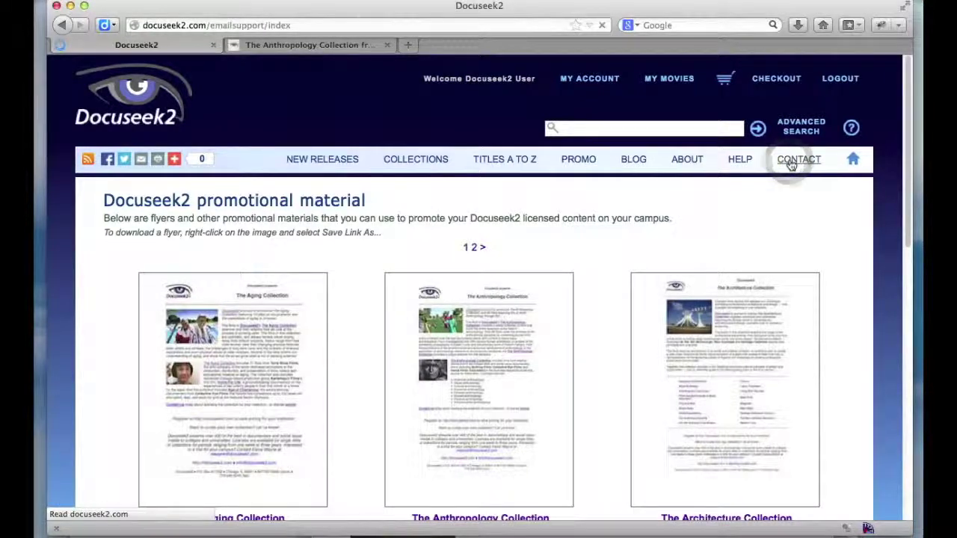